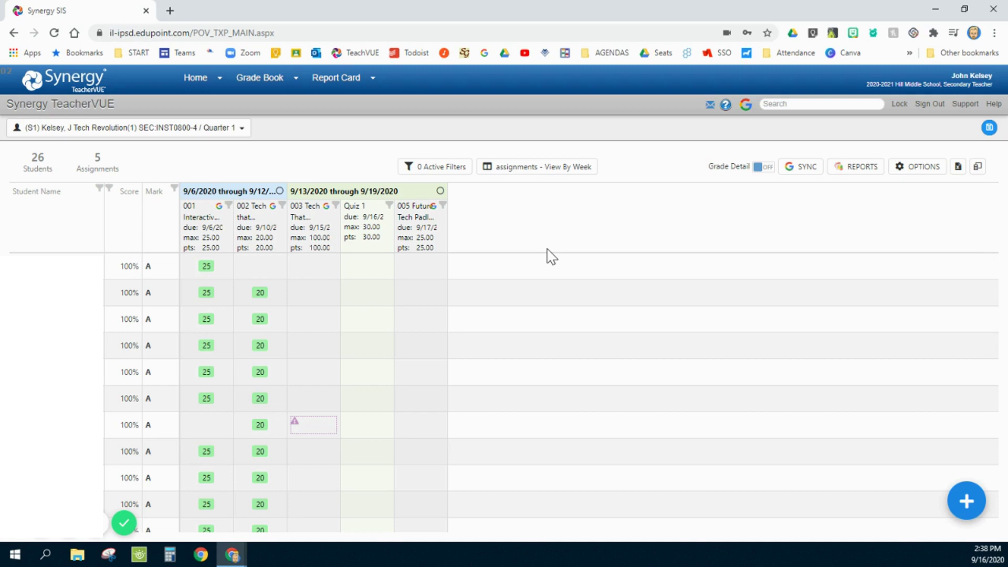
Step: Look over the assignment grouping choices for the grade book: by unit, by category and by week
click(240, 129)
click(638, 224)
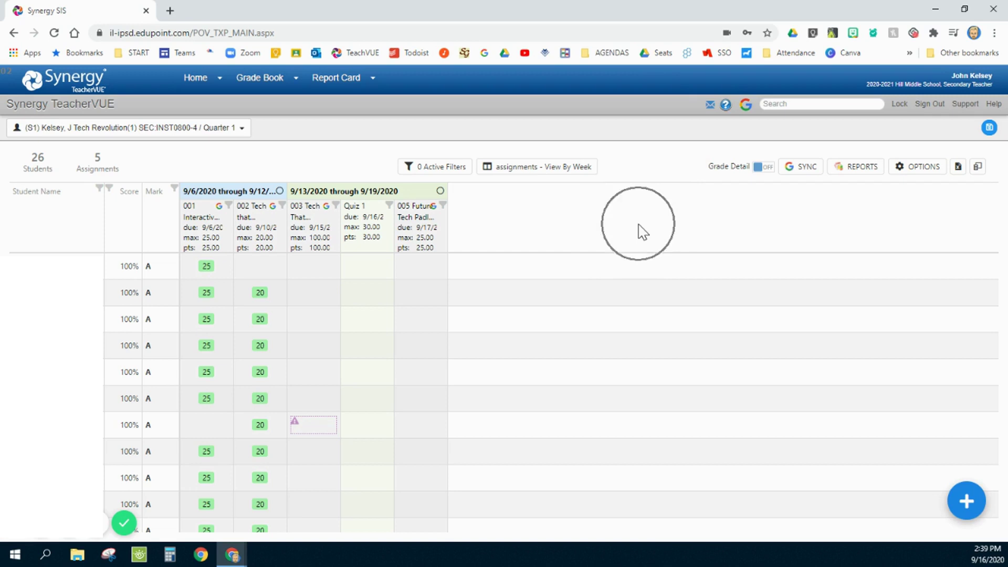
click(539, 169)
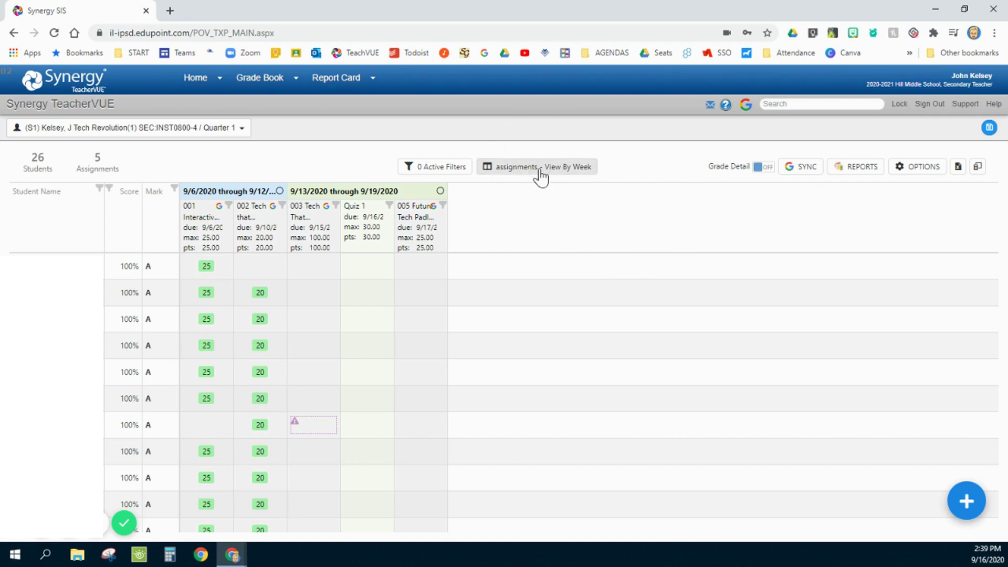
click(540, 171)
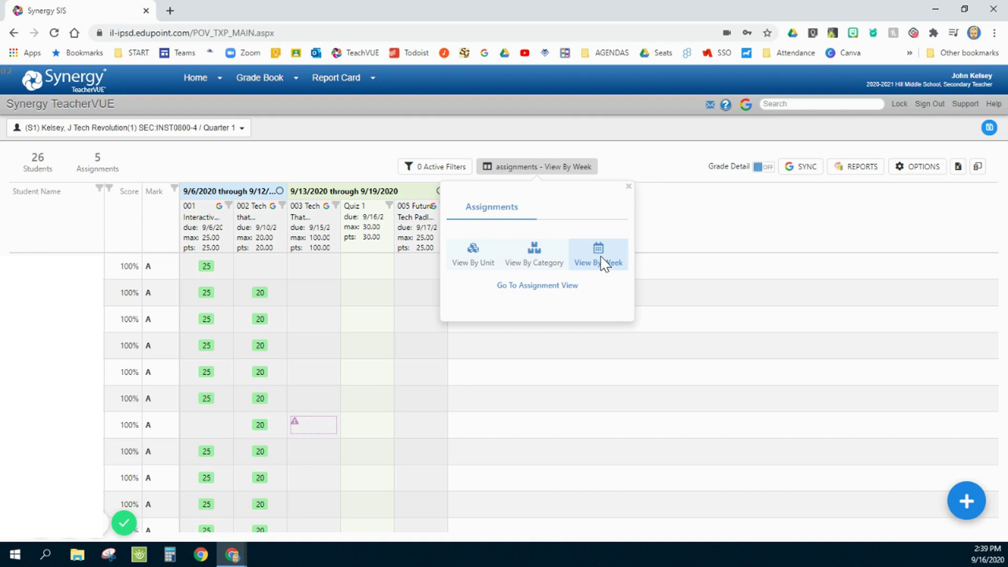
click(674, 232)
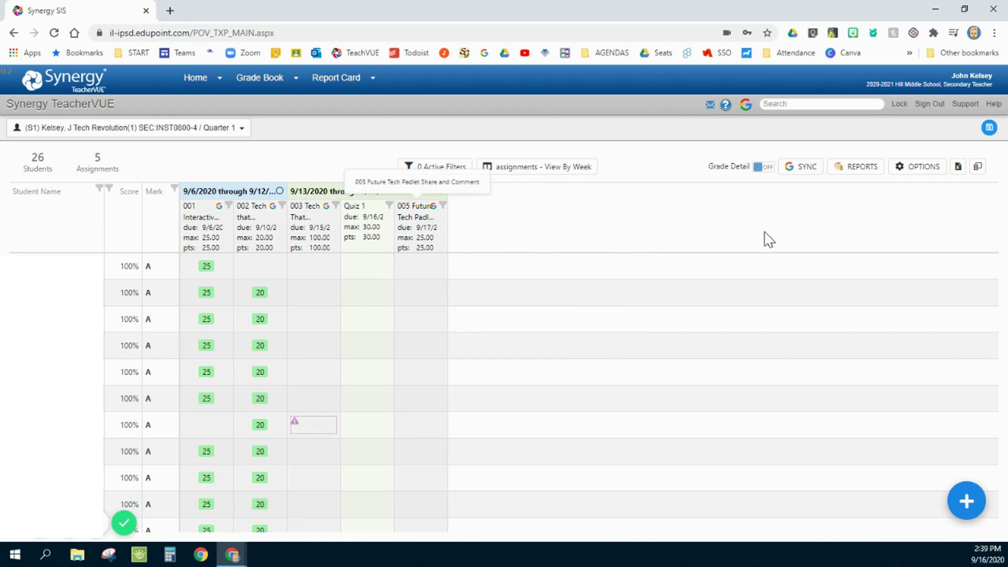
Step: Turn on Autosave for the grade book
click(988, 128)
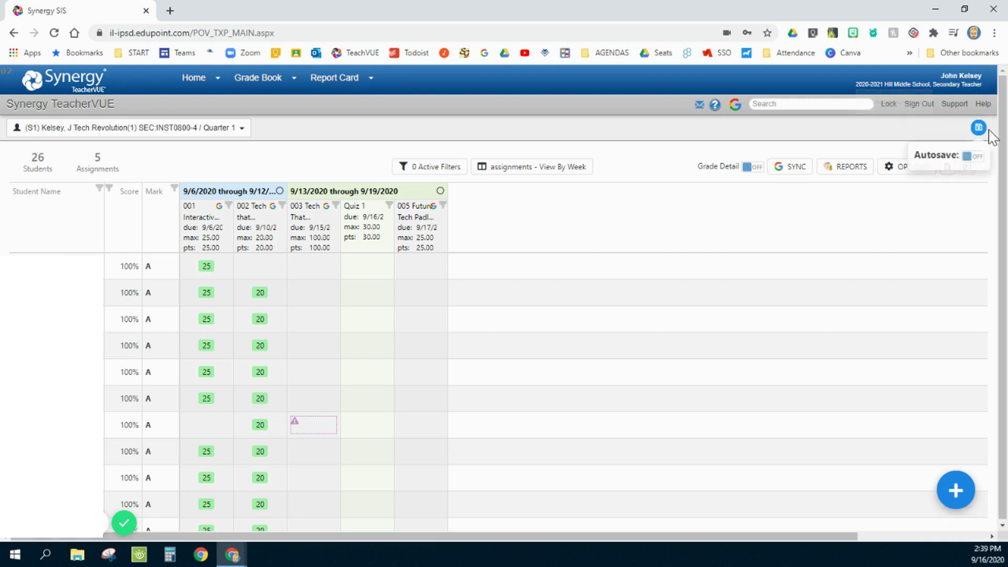
click(974, 157)
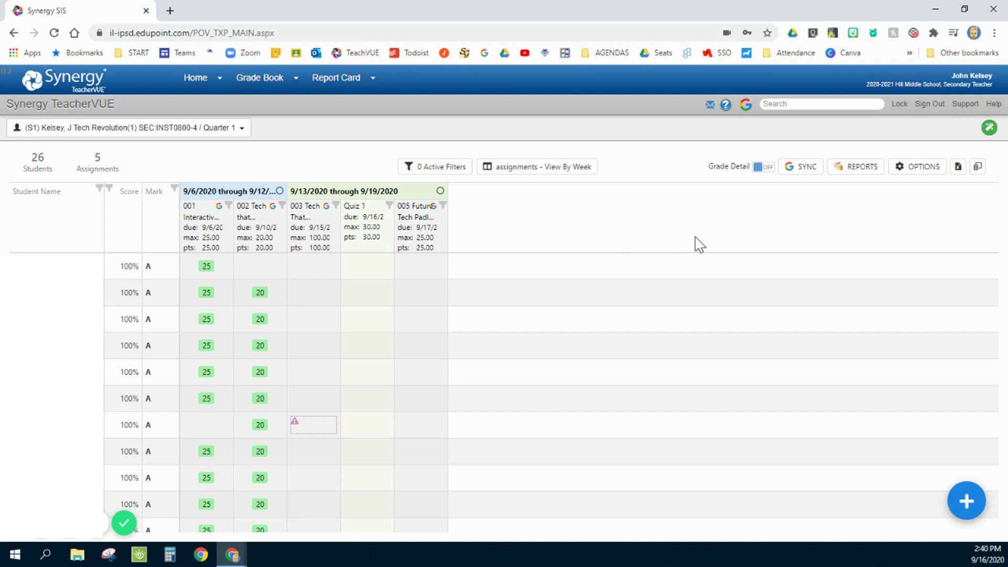
Step: Switch the Fill Down Grades grading option off and back on
click(920, 167)
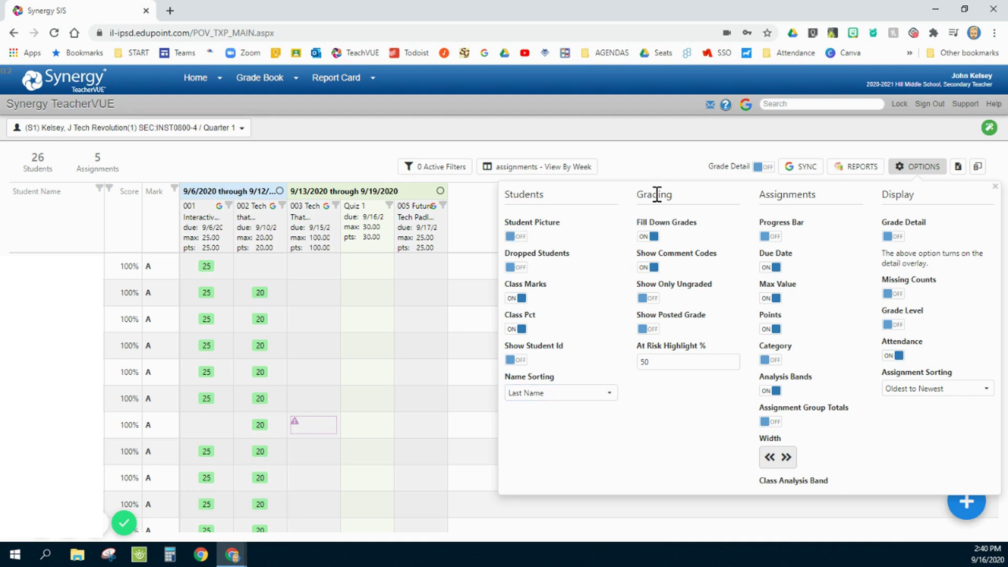
click(650, 237)
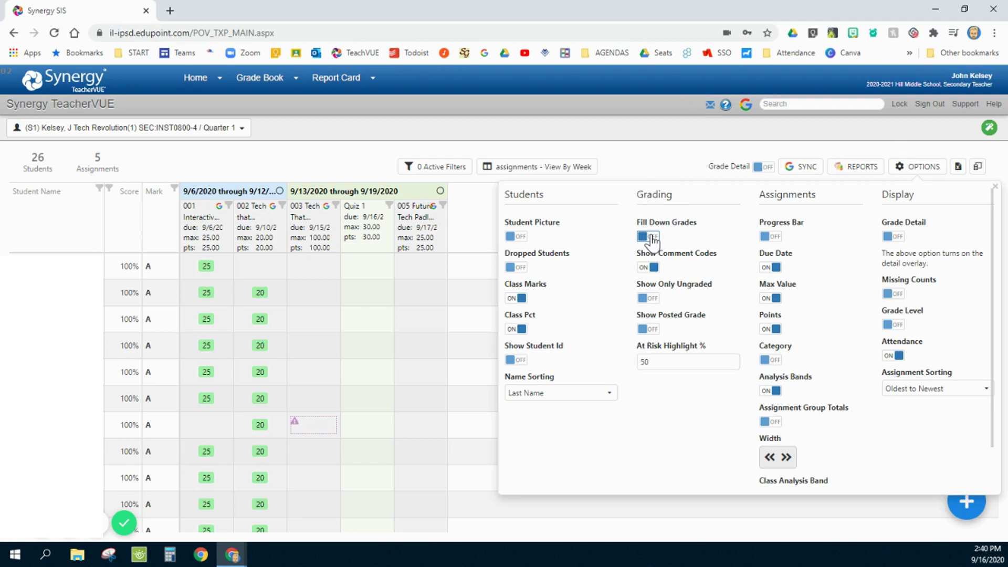
click(650, 237)
Step: Fill the empty Quiz 1 scores with 30 from the first student's row, and overwrite the whole column with 19
click(368, 269)
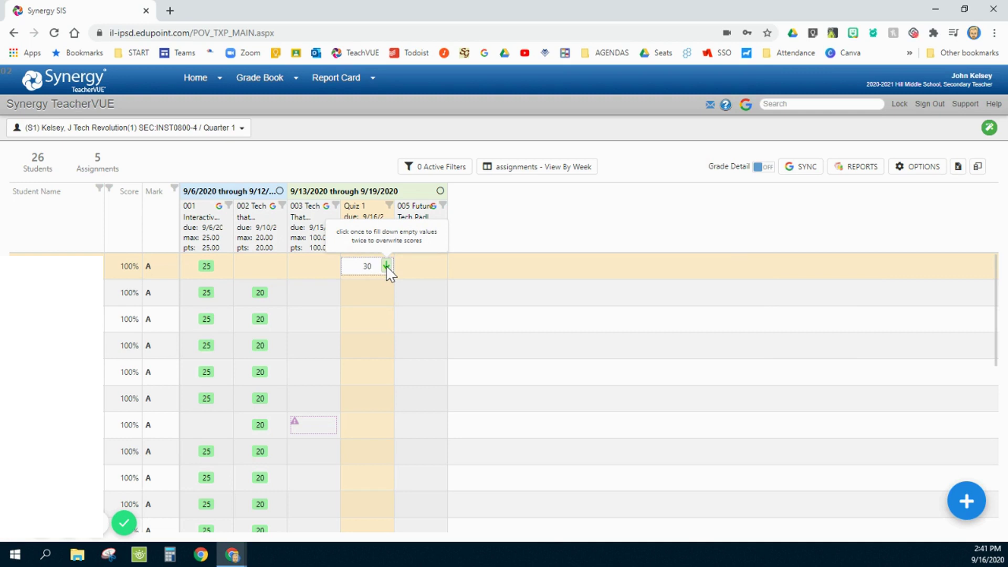
click(387, 266)
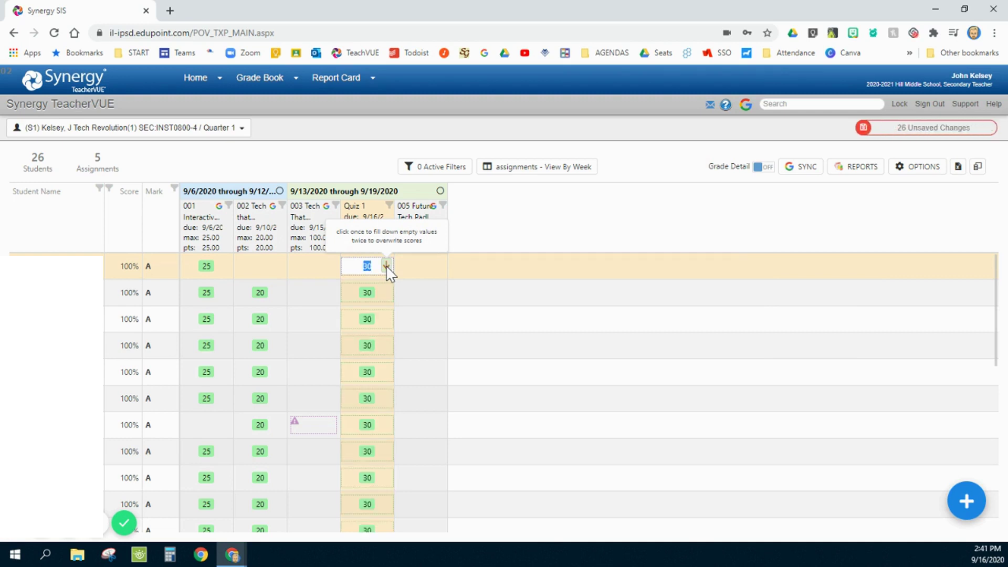
double_click(368, 266)
text(19)
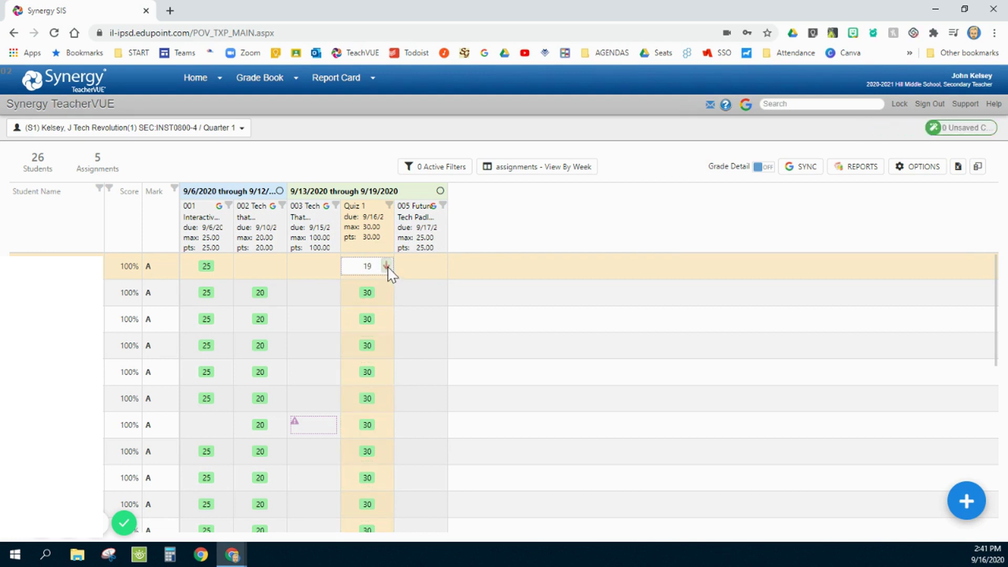
double_click(387, 266)
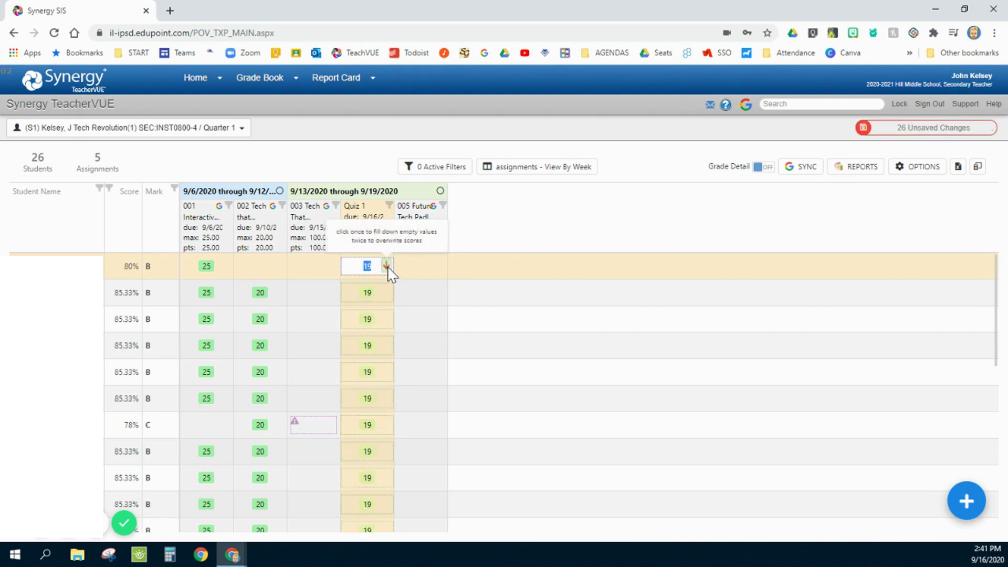
Step: Clear the first student's Quiz 1 score and fill the blank down over every score in the column
key(BackSpace)
double_click(387, 266)
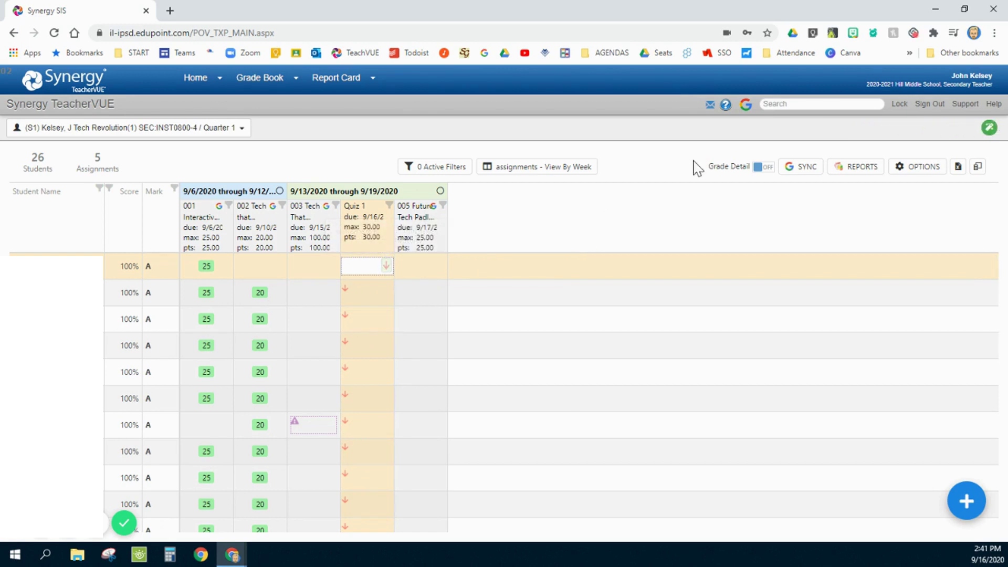
Step: Enter the comment codes Z, X and Y in Quiz 1 for the first three students
click(900, 175)
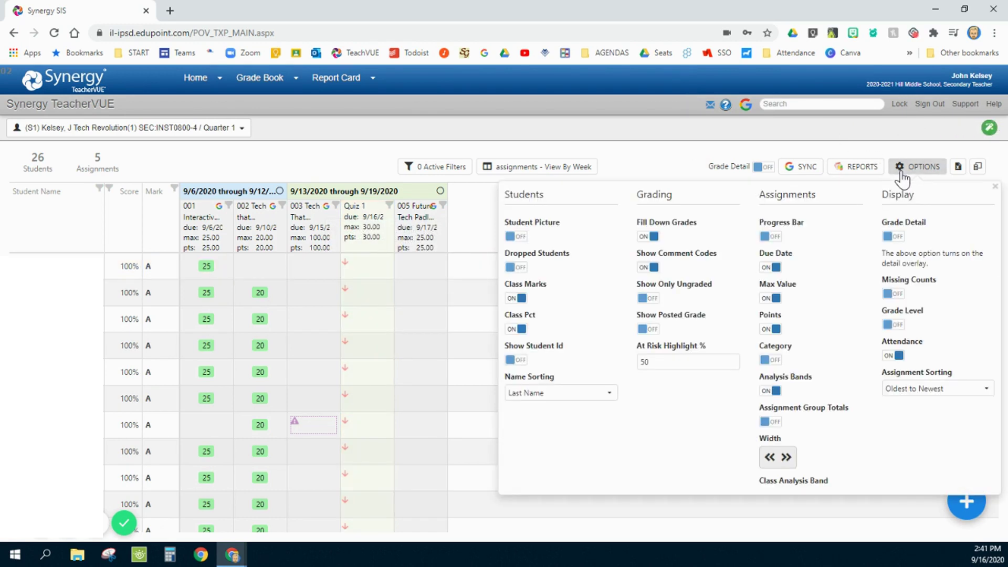
click(647, 237)
click(366, 269)
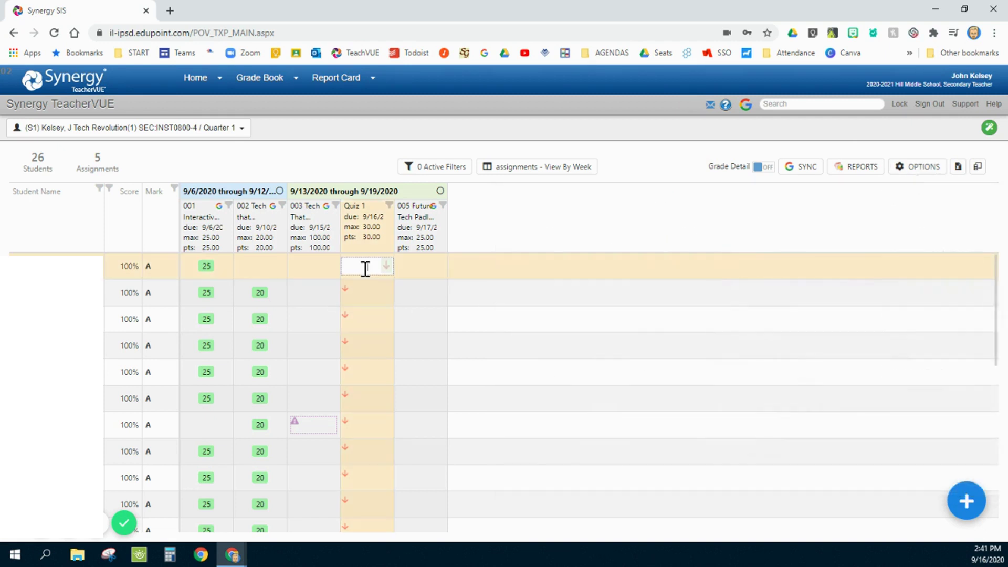
text(z)
click(366, 296)
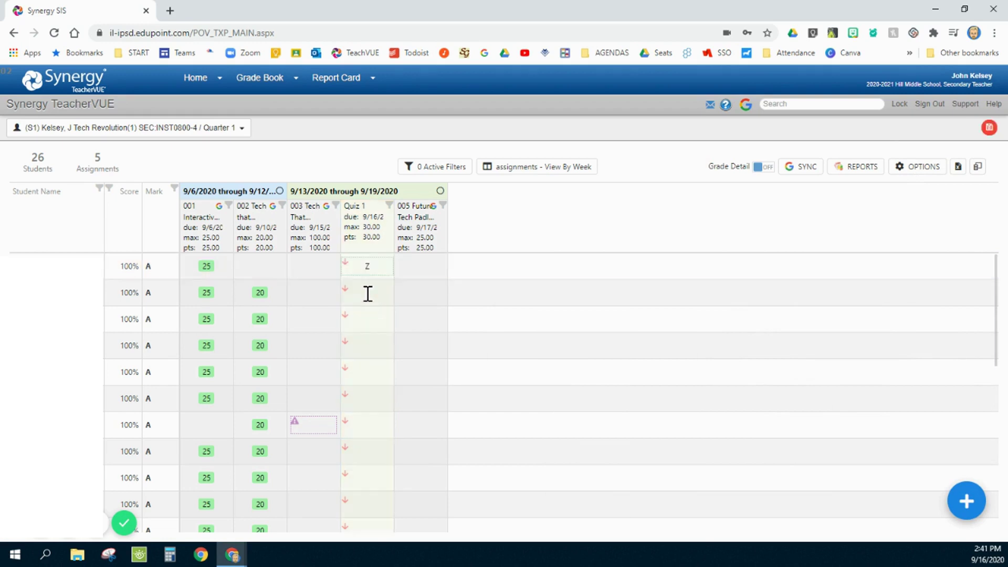
text(x)
click(371, 320)
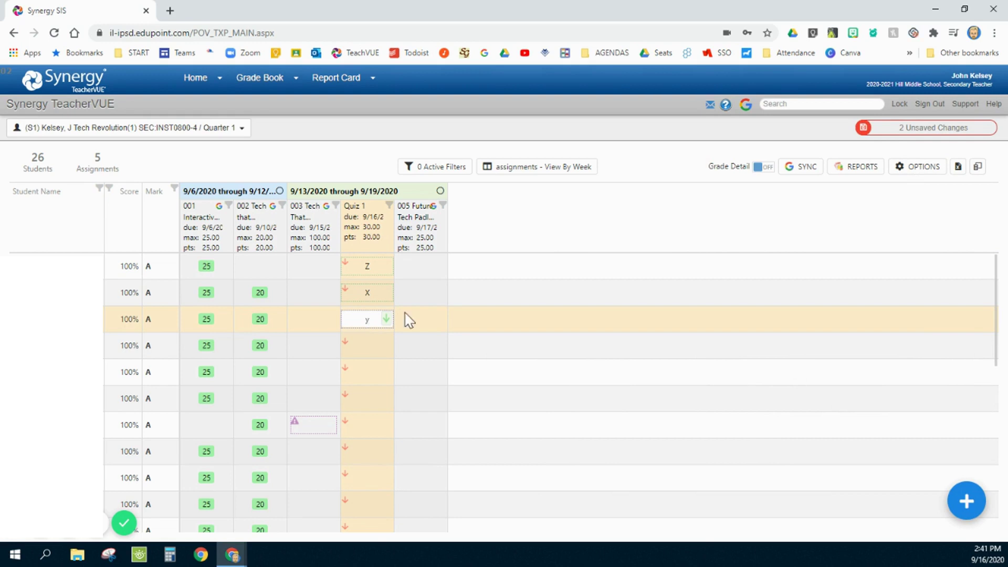
click(551, 274)
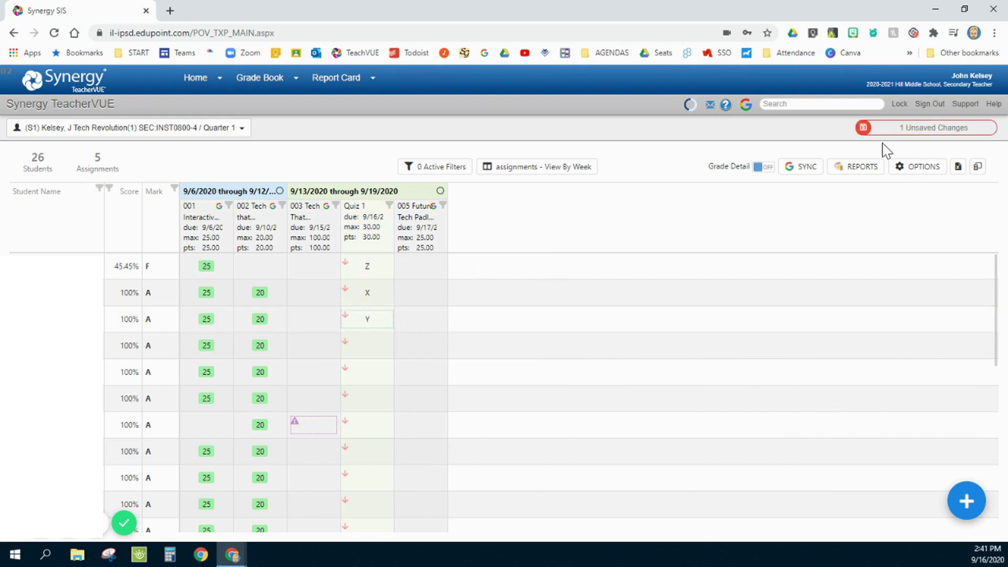
Step: Switch Show Comment Codes off and back on in the grading options, and look at the At Risk Highlight % setting
click(911, 168)
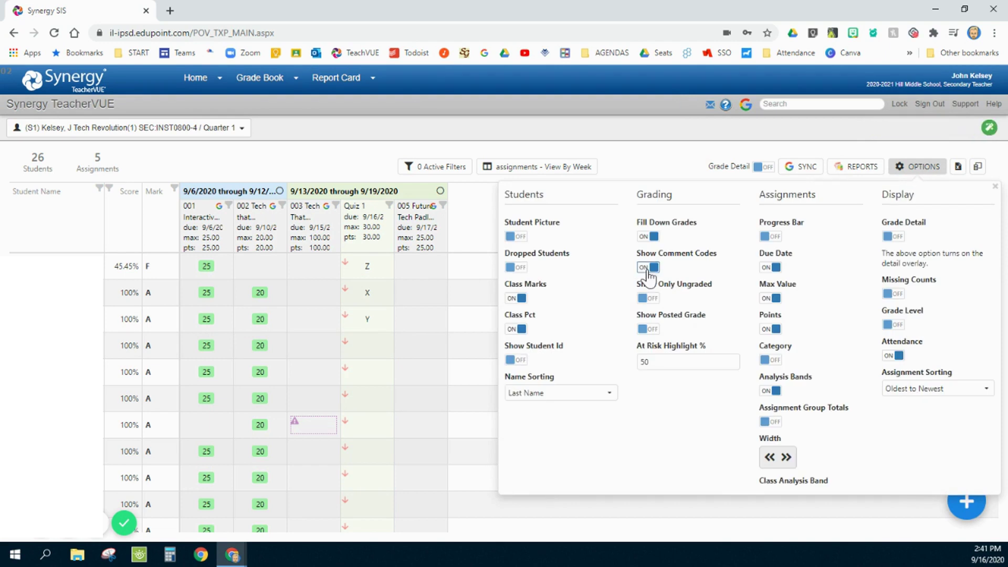
click(649, 269)
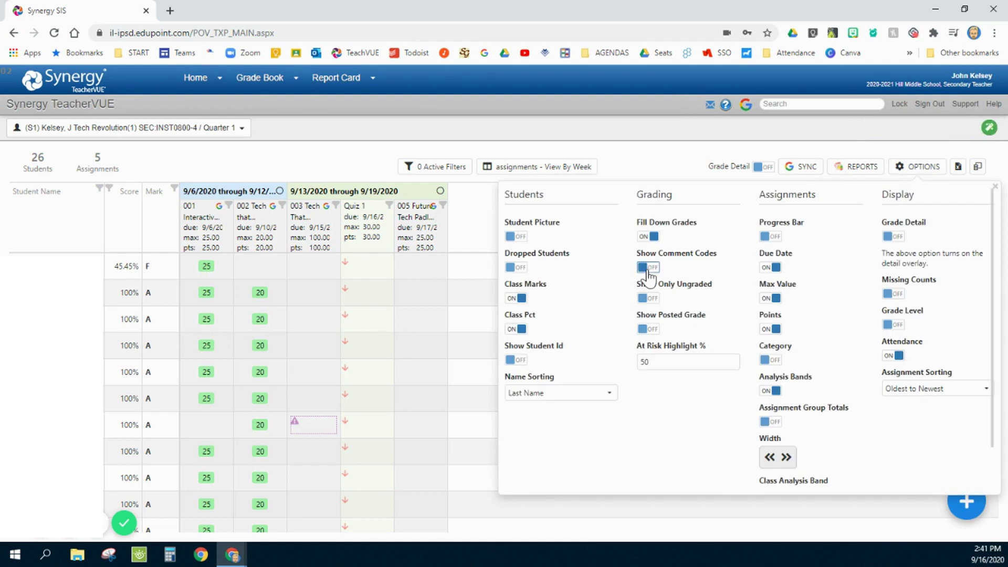
click(649, 268)
click(662, 362)
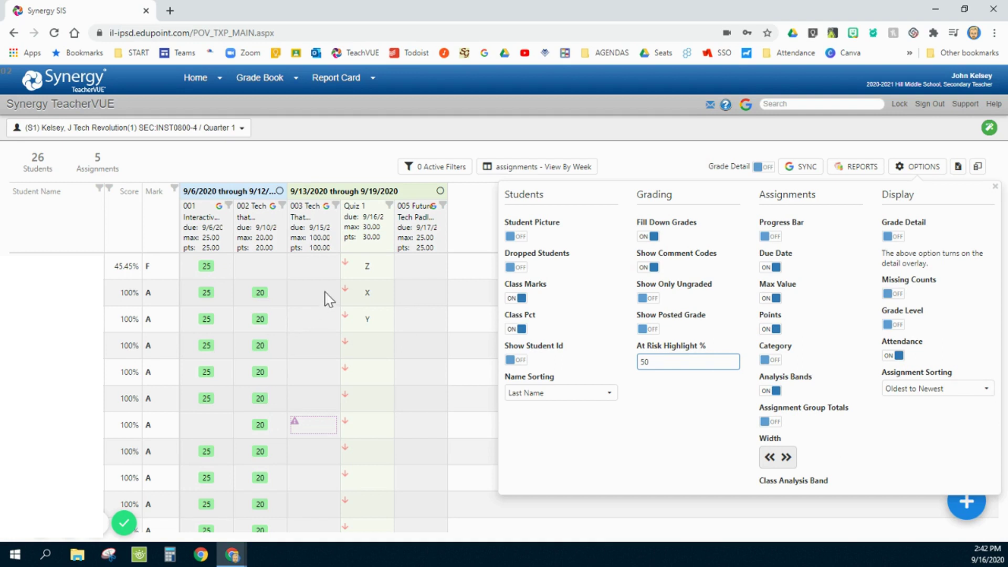
Step: Set the first student's Quiz 1 score to 12
click(368, 266)
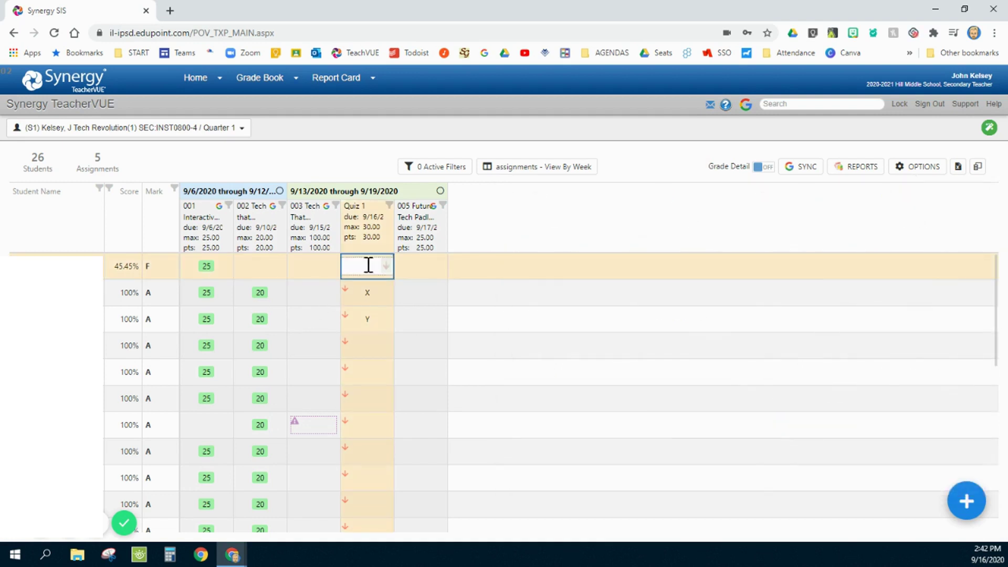
text(12)
key(Return)
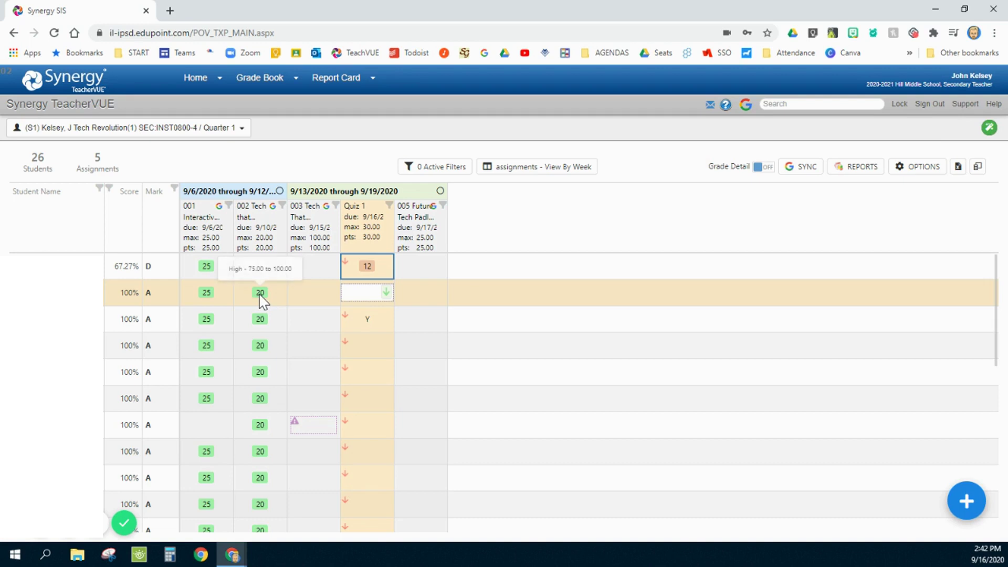
Step: Widen the assignment columns by two increments and narrow them back to their original width
click(914, 173)
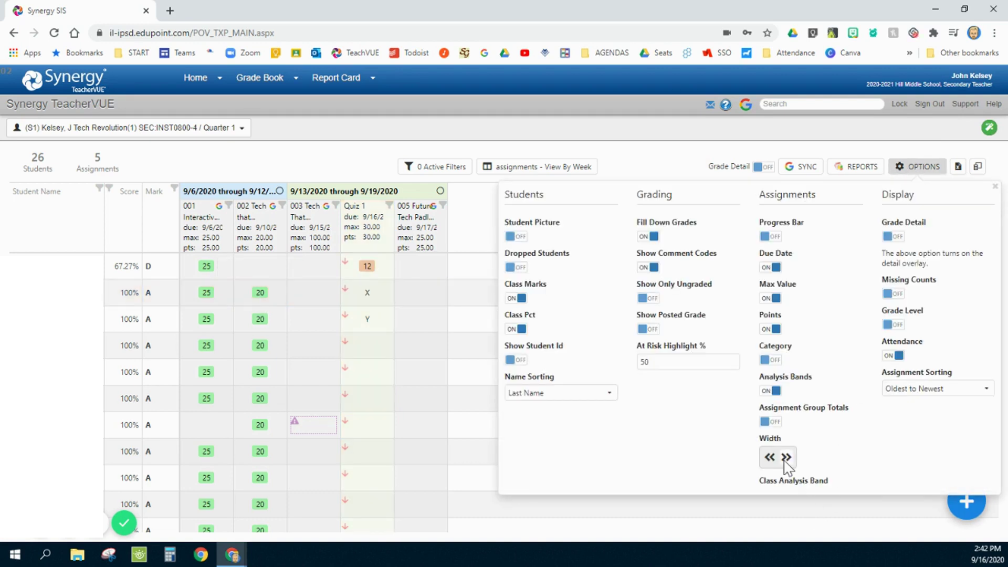
click(785, 457)
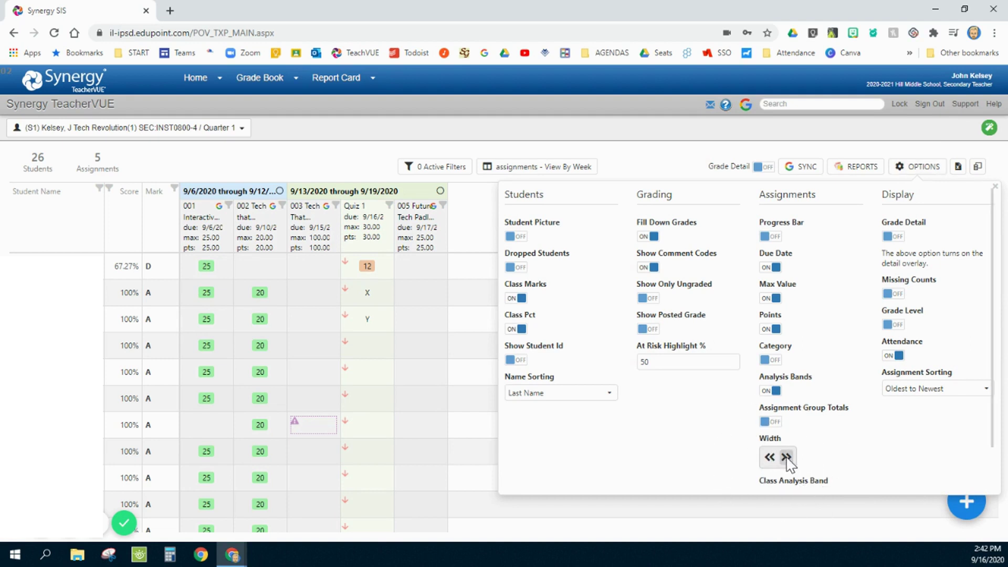
scroll(811, 451, down, 1)
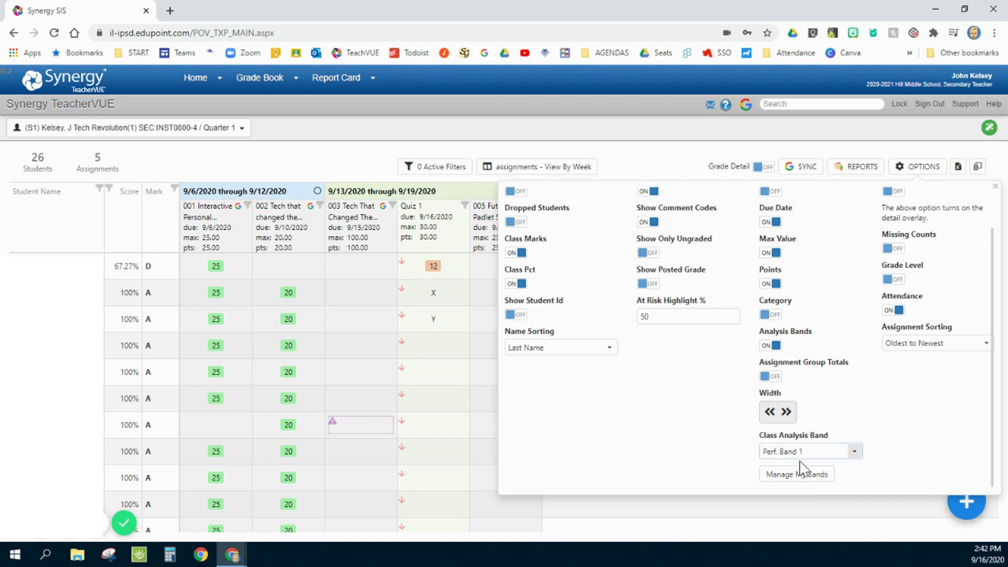
click(785, 412)
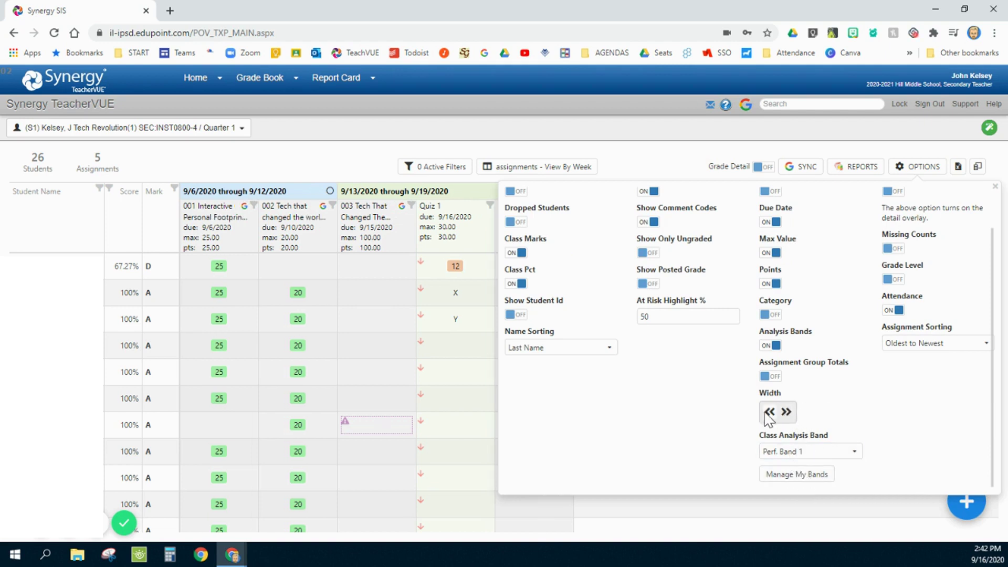
click(770, 411)
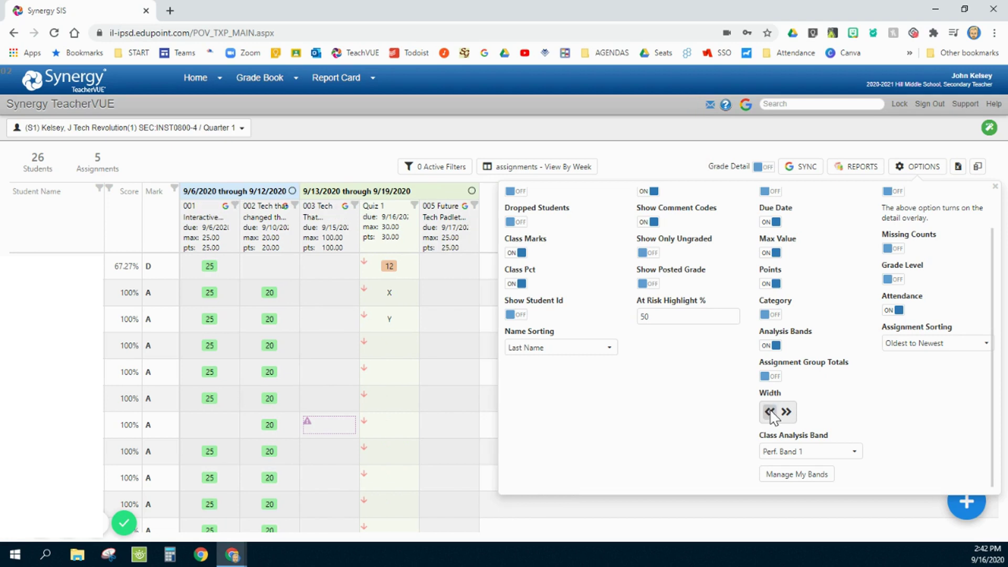
click(770, 413)
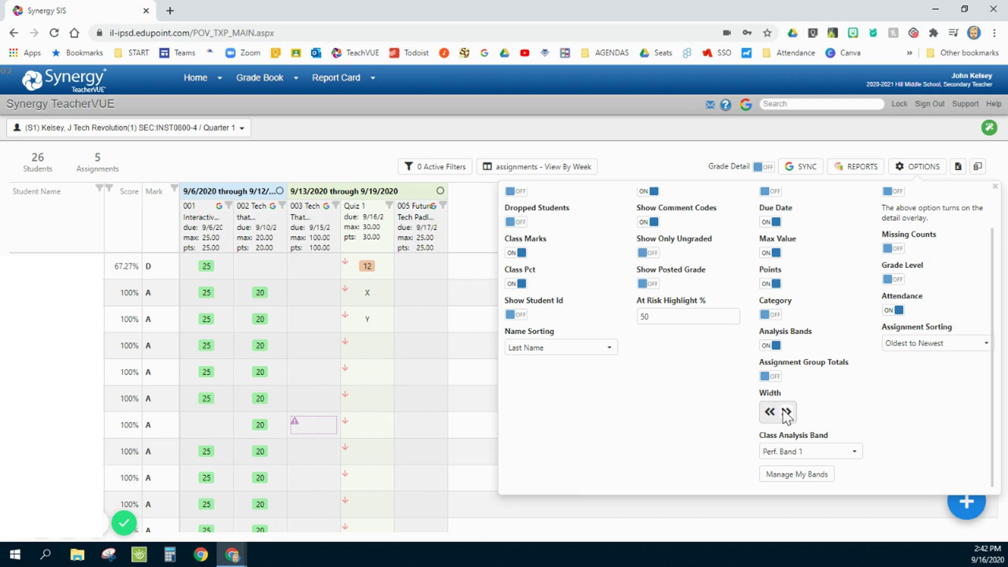
scroll(797, 355, up, 2)
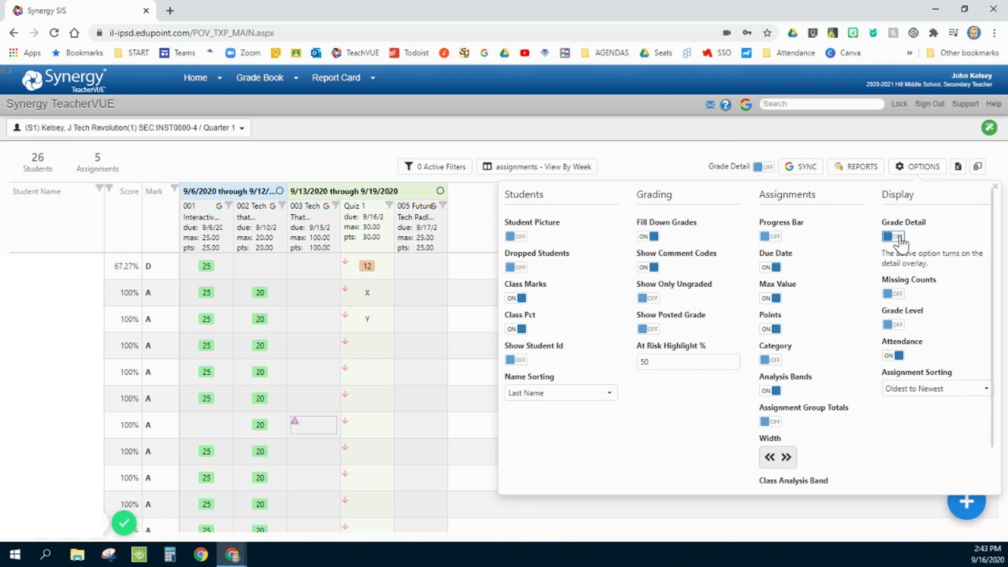
Step: Turn on Grade Detail to inspect the notes and comment codes for the first student's Quiz 1 score, and turn it off again
click(373, 345)
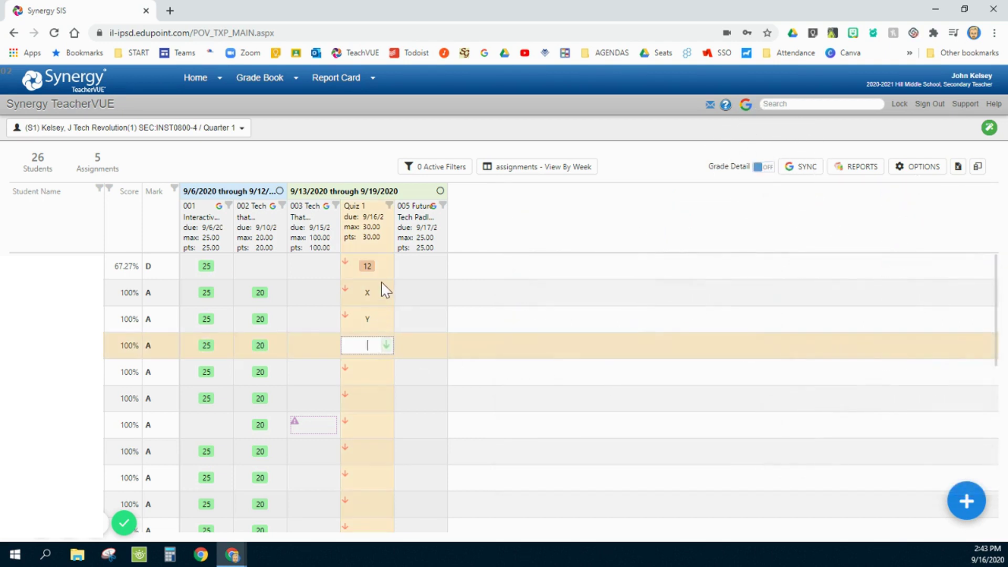
click(370, 292)
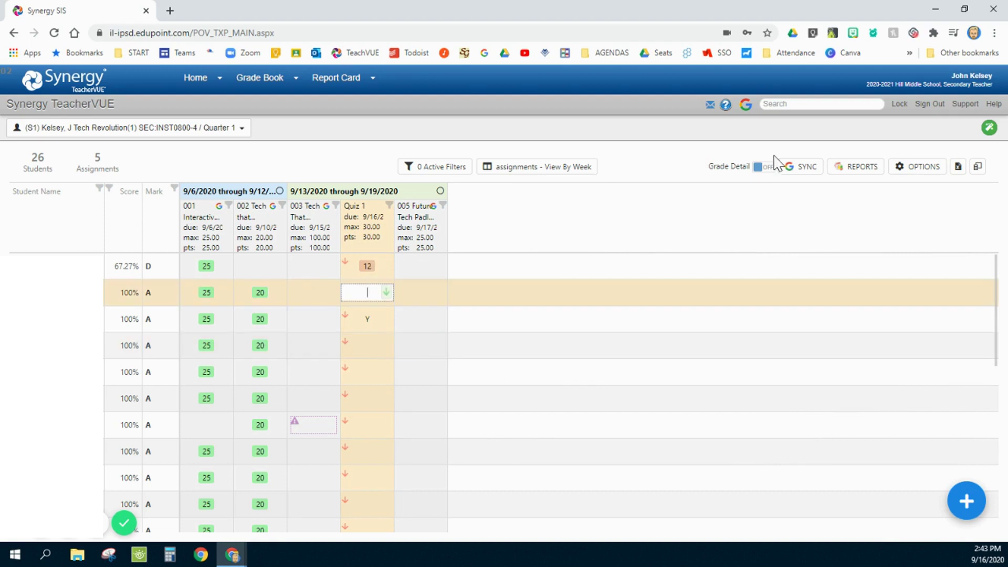
click(764, 168)
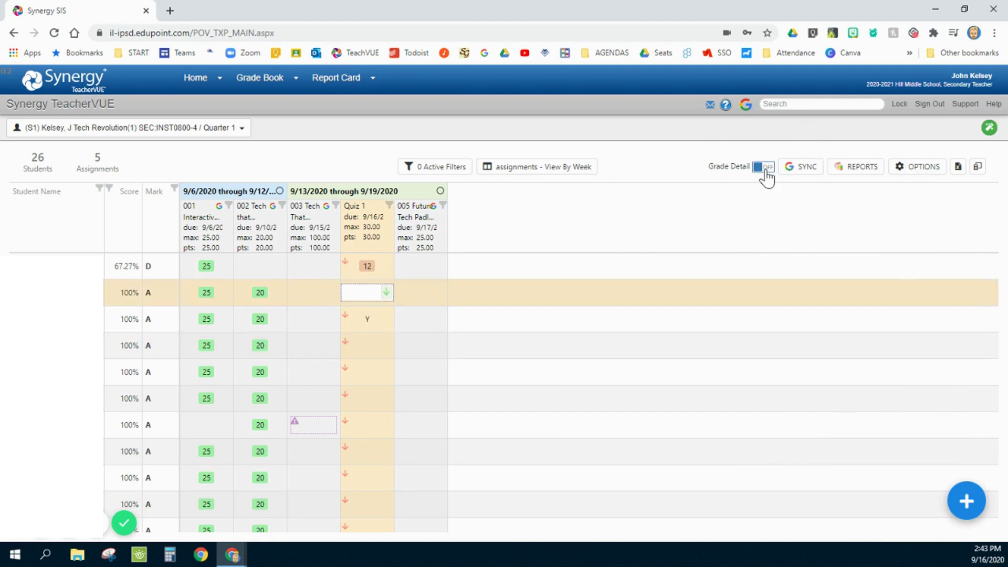
click(367, 292)
click(373, 265)
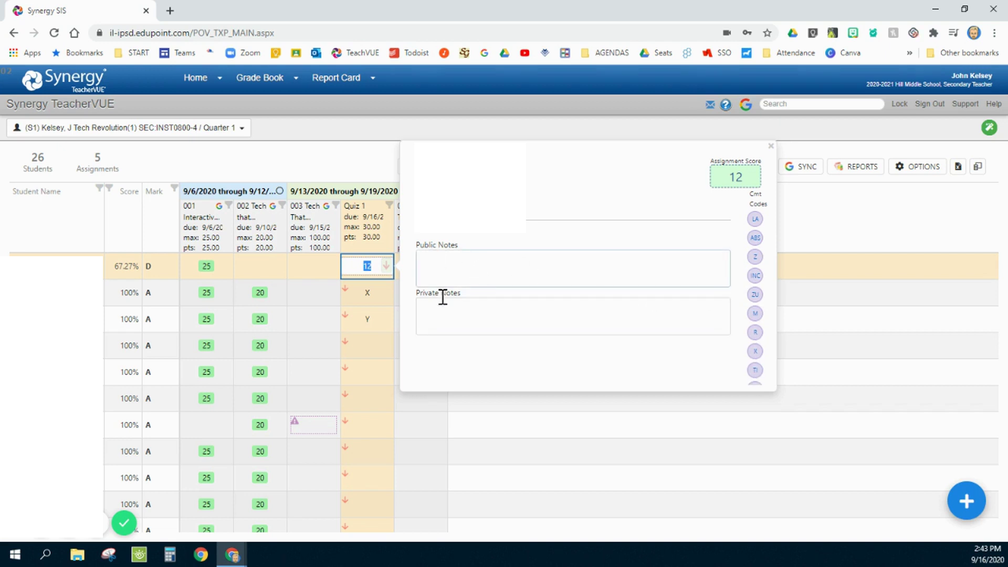
click(771, 146)
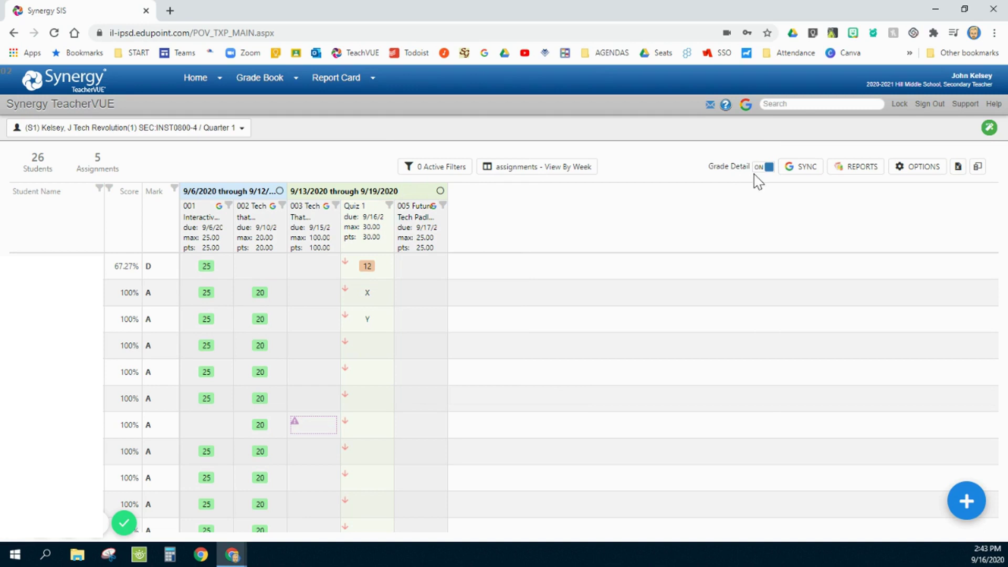
click(765, 167)
Step: Review the grade book's display options, including Grade Detail, Attendance and the Assignment Sorting choices
click(906, 177)
click(891, 234)
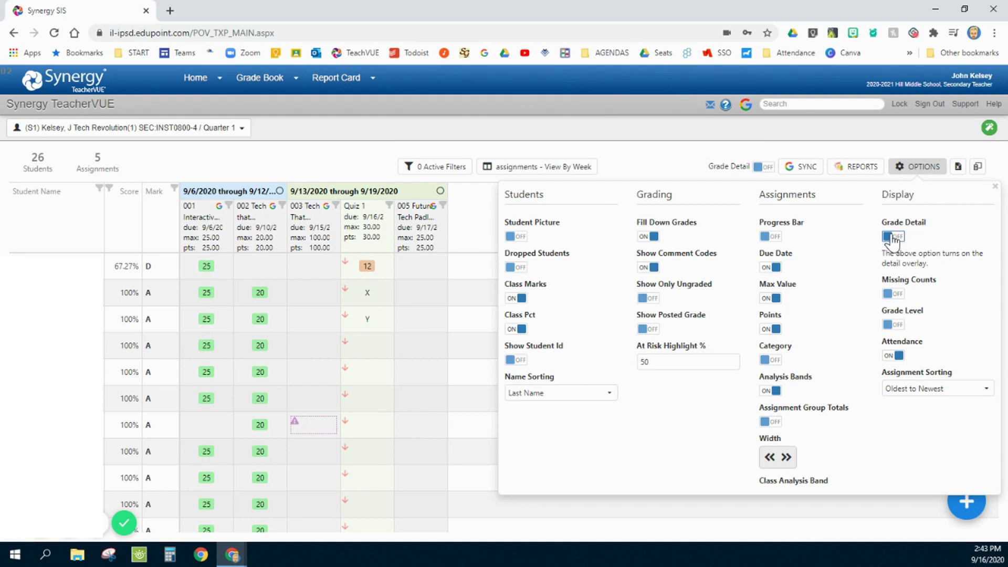
click(894, 356)
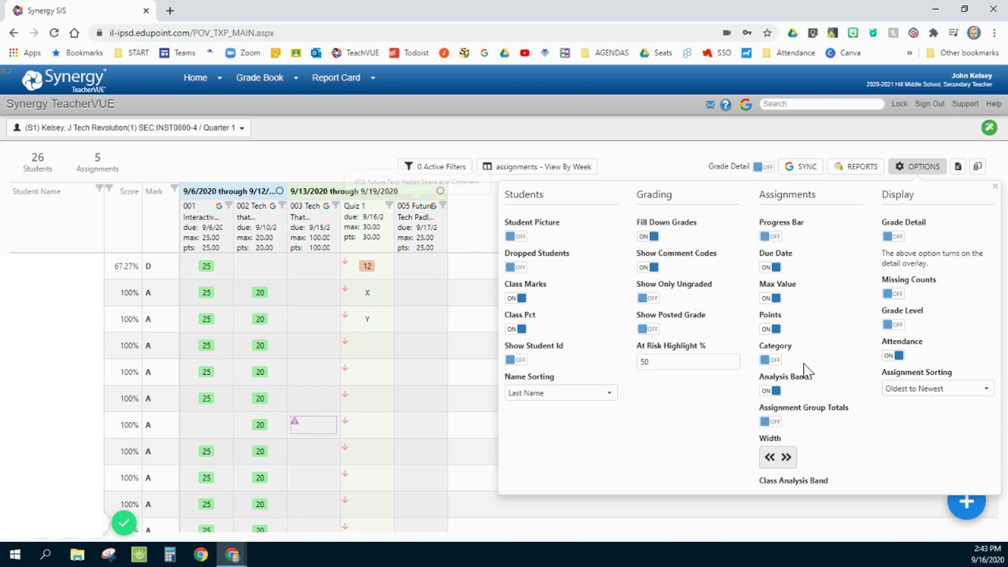
click(952, 389)
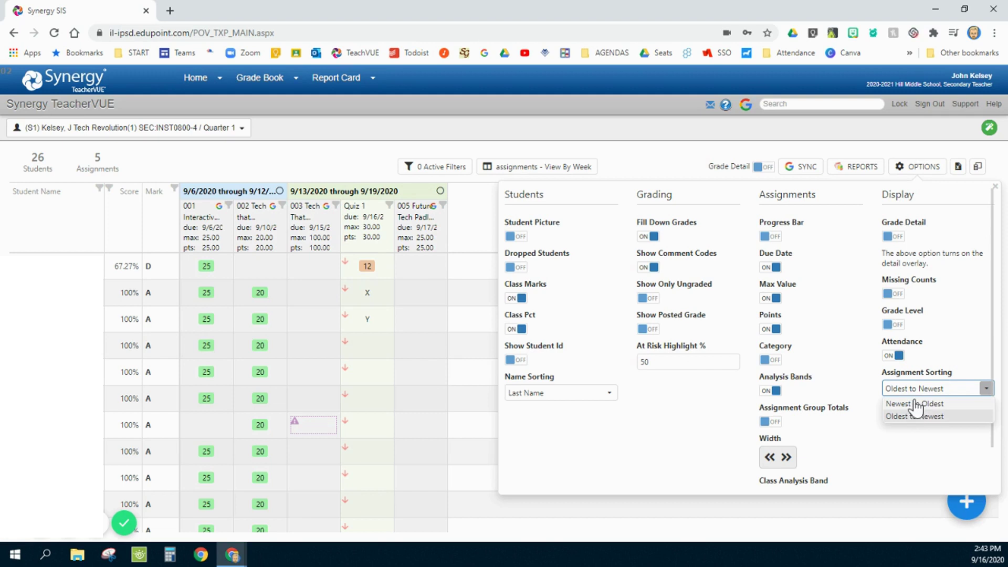
click(918, 395)
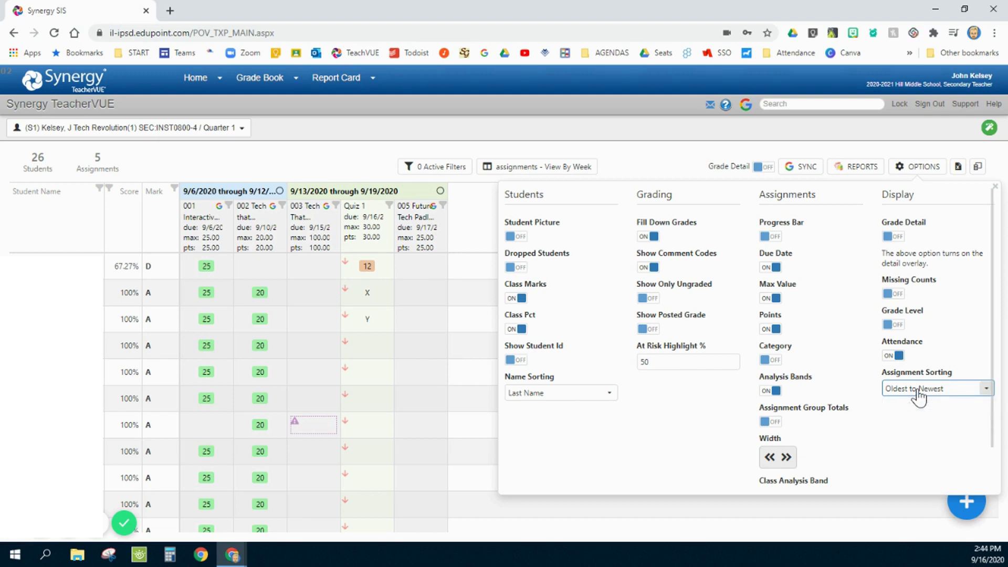
click(923, 169)
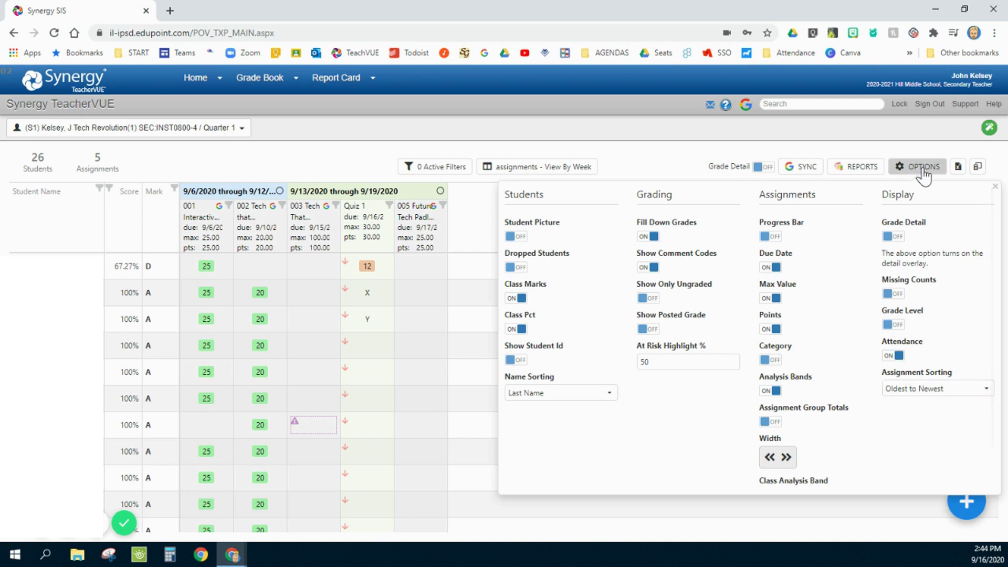